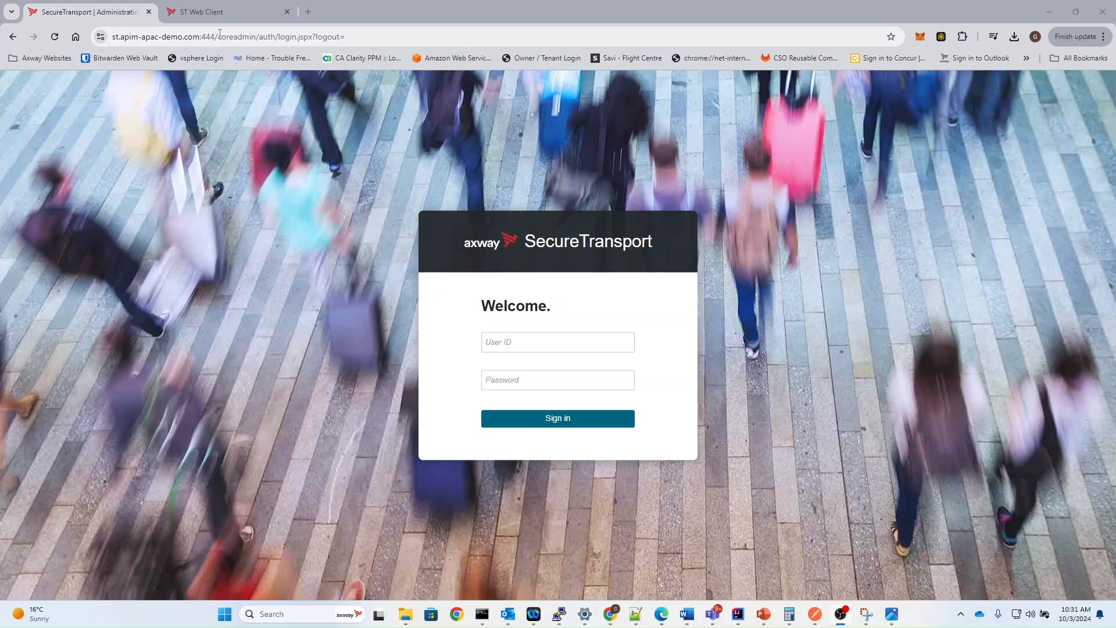
Compare the login page addresses of the SecureTransport administration console on port 444 and the ST Web Client
{"action": "left_click_drag", "start_coordinate": [221, 38], "coordinate": [88, 42]}
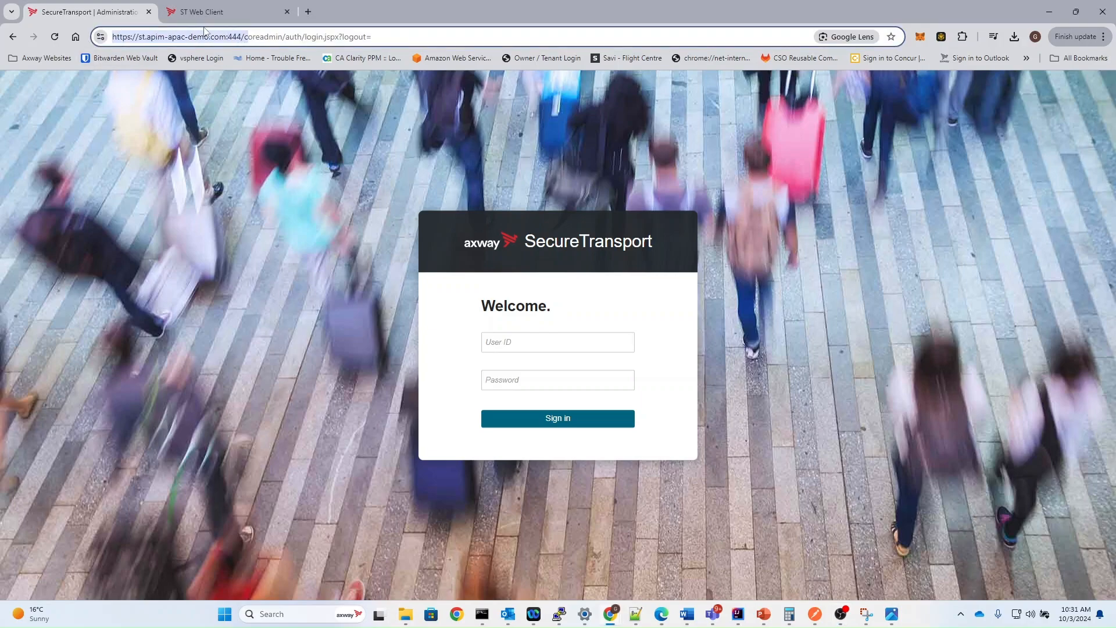
{"action": "double_click", "coordinate": [234, 37]}
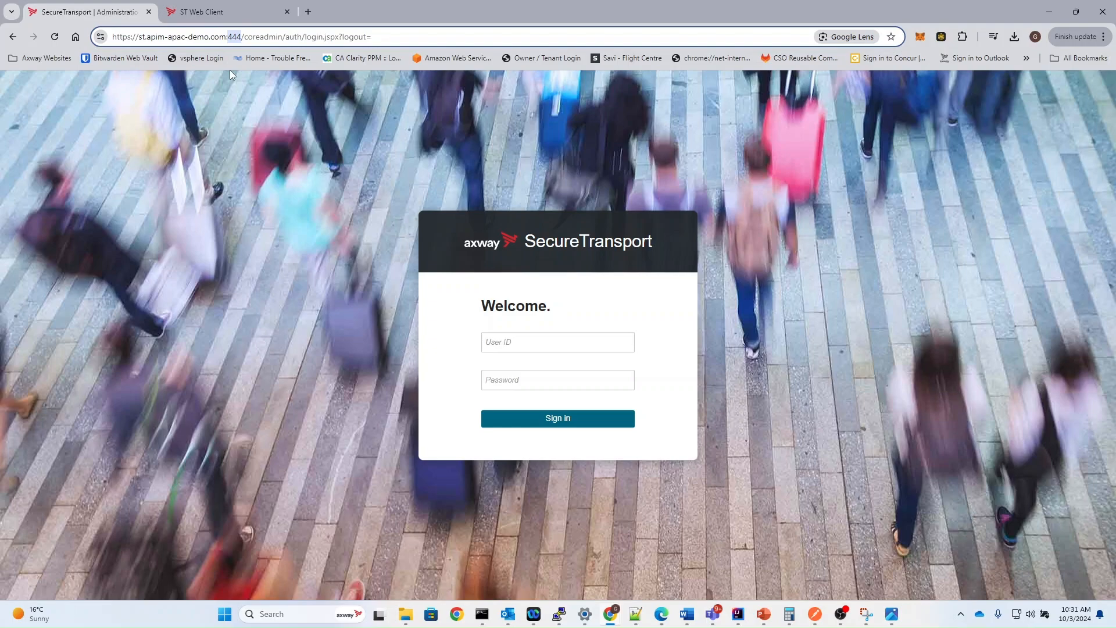
{"action": "left_click", "coordinate": [221, 13]}
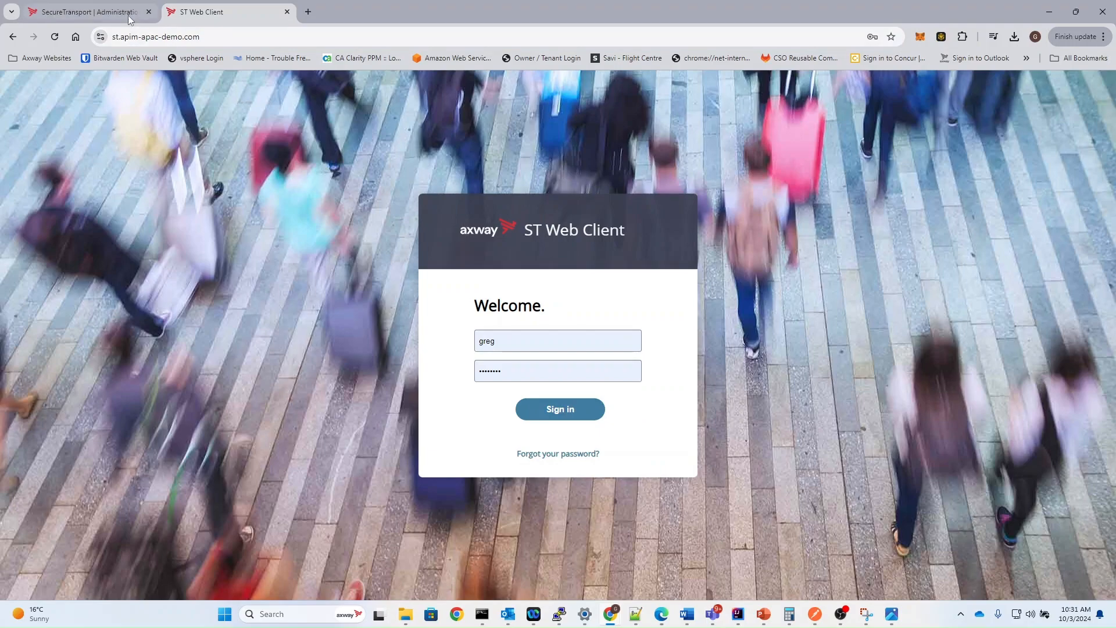
Sign in to the SecureTransport administration console with the user ID demo_admin and the account password
{"action": "key", "text": "ctrl+shift+Tab"}
{"action": "left_click", "coordinate": [524, 343]}
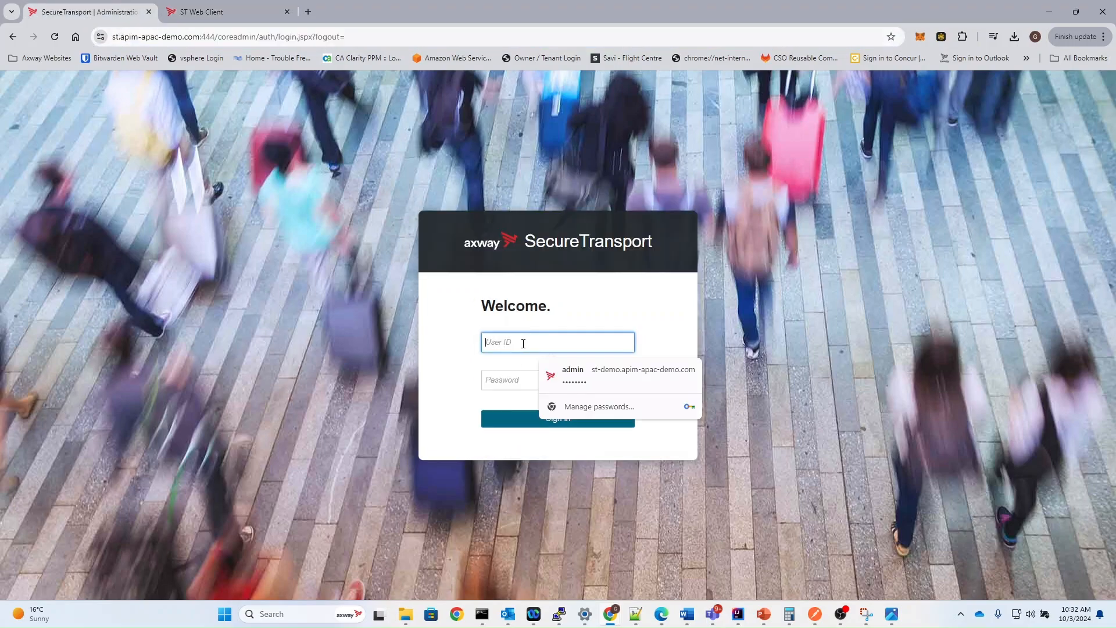
{"action": "type", "text": "demo_admin"}
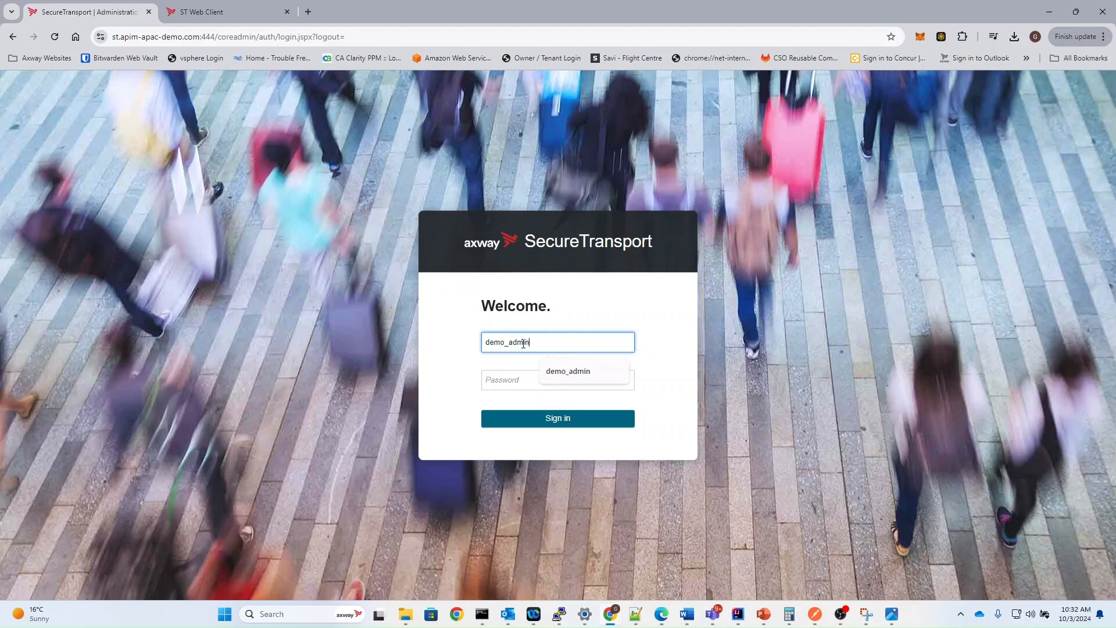
{"action": "key", "text": "Tab"}
{"action": "type", "text": "****"}
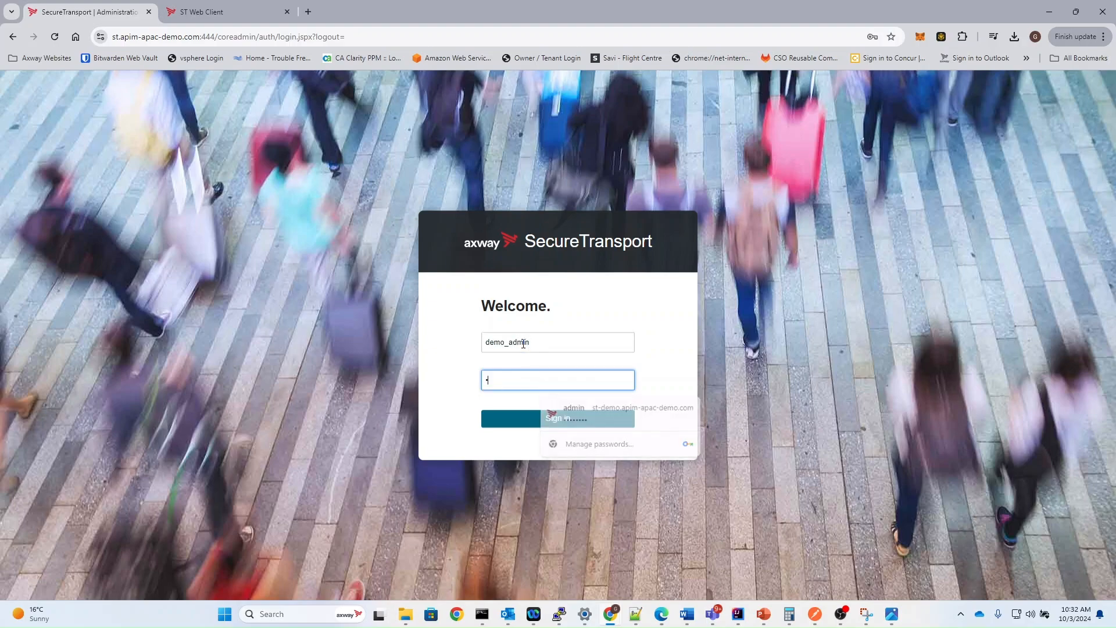
{"action": "type", "text": "*"}
{"action": "key", "text": "Return"}
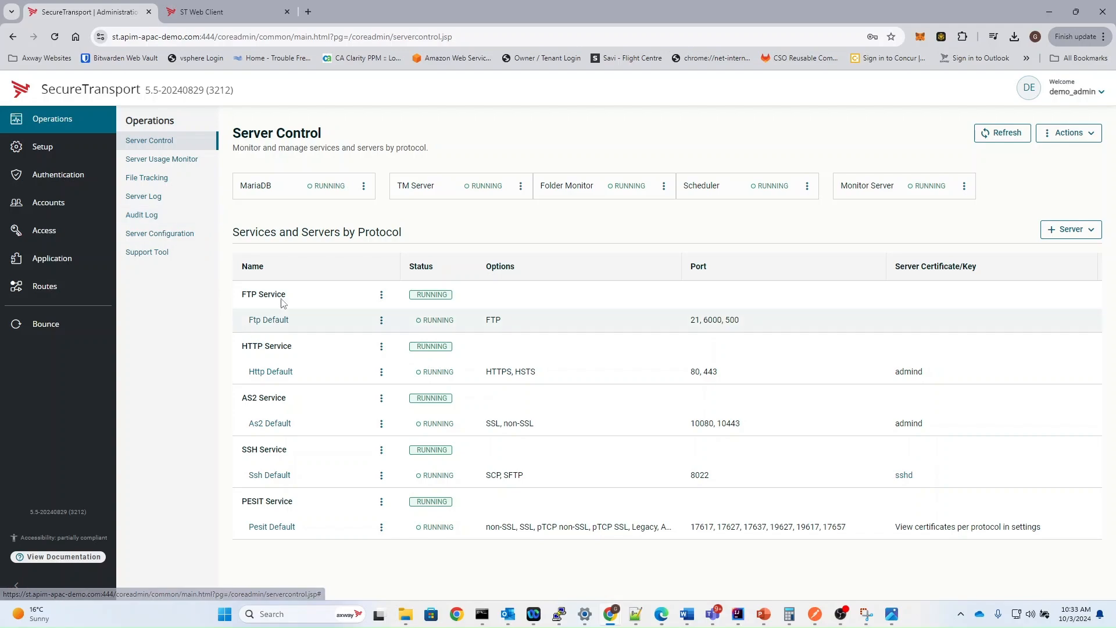
Review the server's internal CA and local certificates in Setup, and open the authentication login settings
{"action": "left_click", "coordinate": [186, 240]}
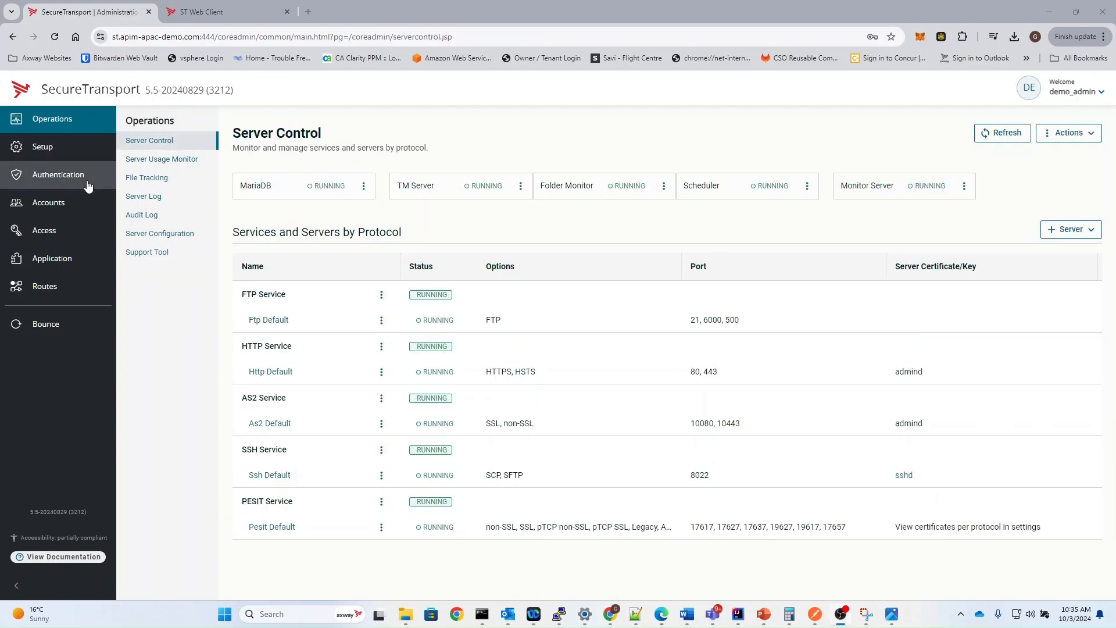
{"action": "left_click", "coordinate": [67, 150]}
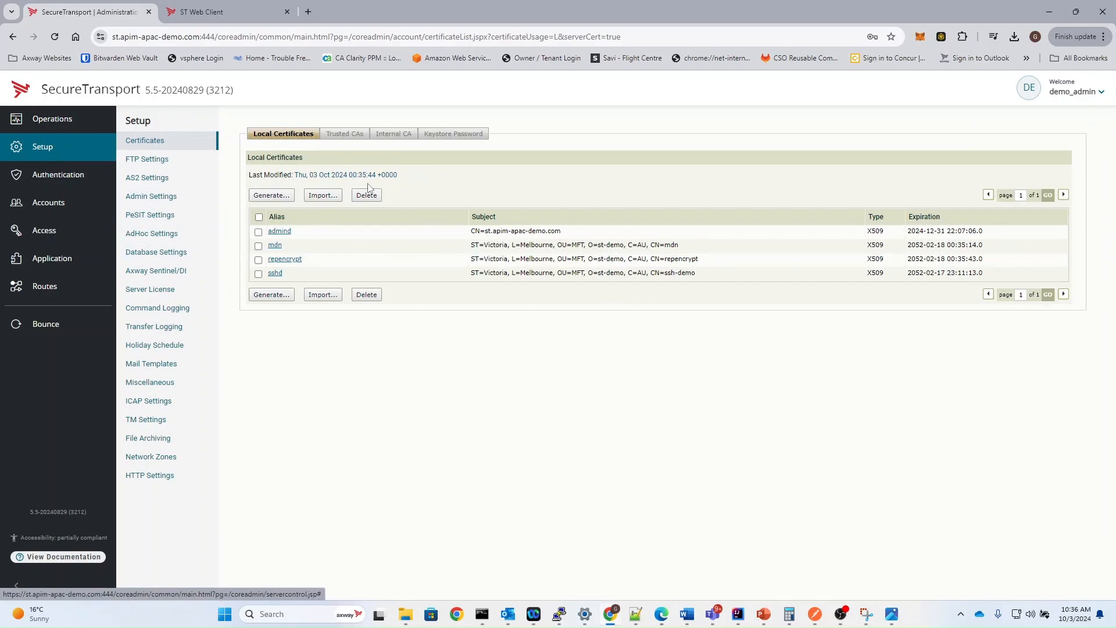
{"action": "left_click", "coordinate": [397, 137]}
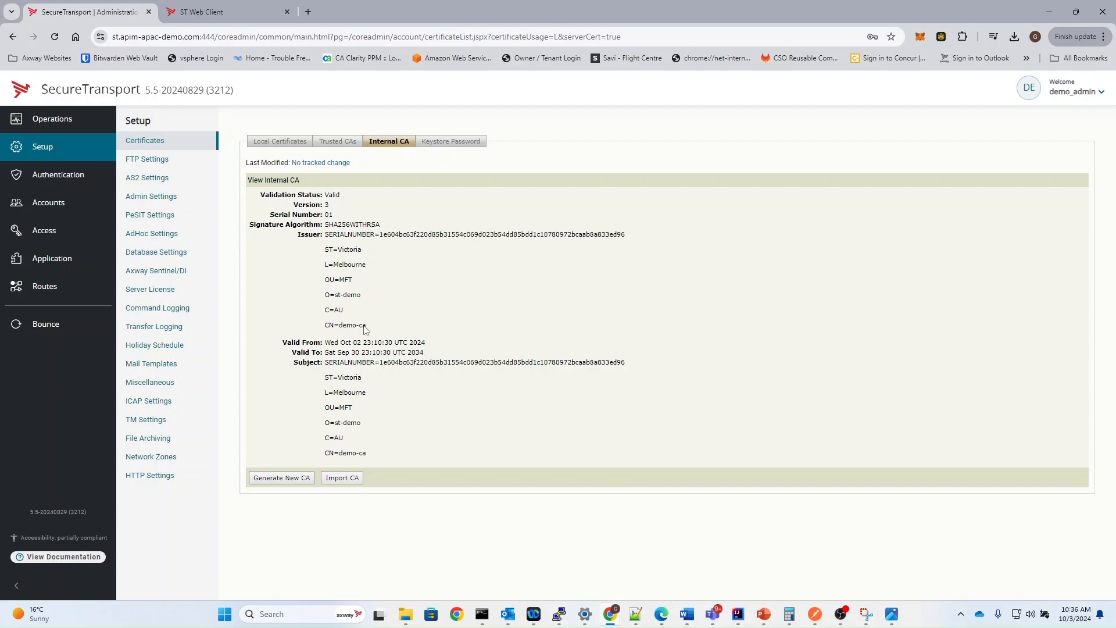
{"action": "left_click", "coordinate": [277, 142]}
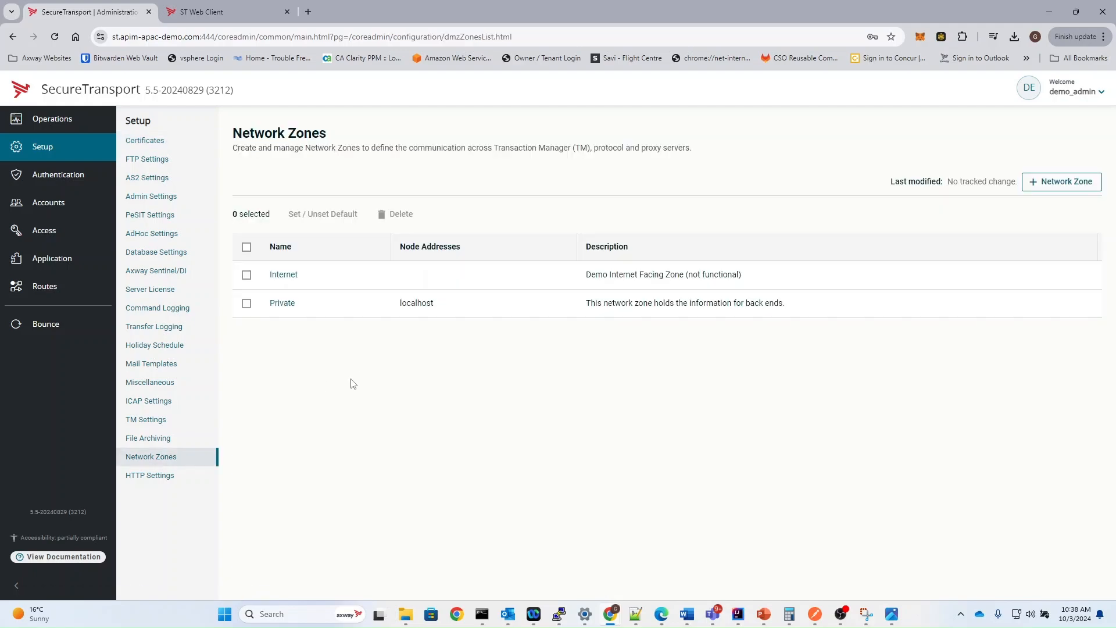
{"action": "left_click", "coordinate": [65, 176]}
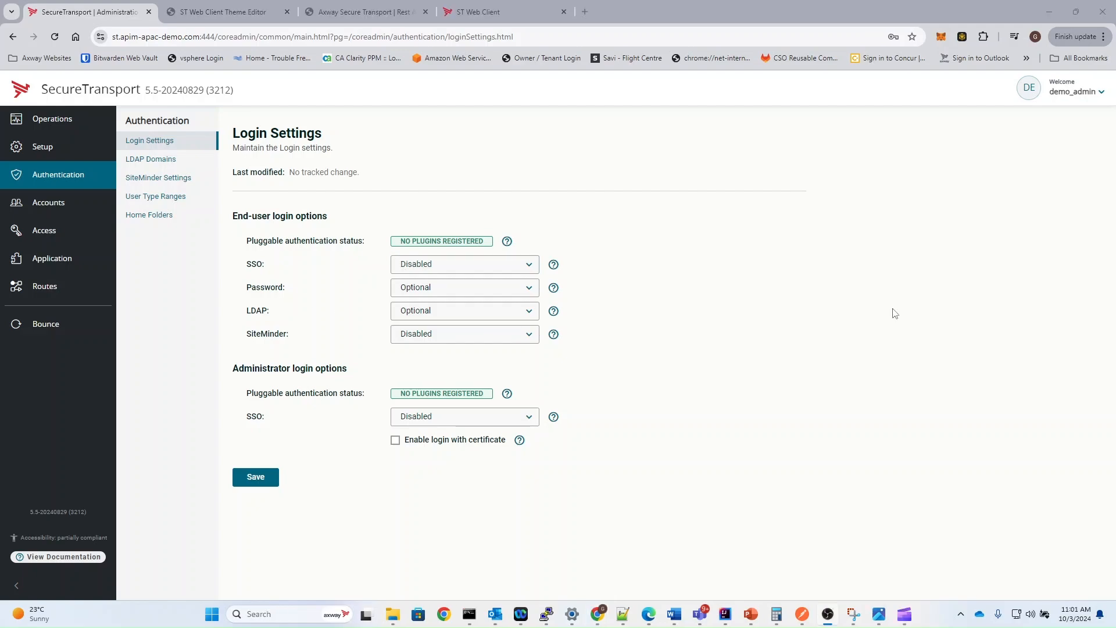
Review the user accounts list and open the settings of the demo business unit
{"action": "left_click", "coordinate": [91, 214]}
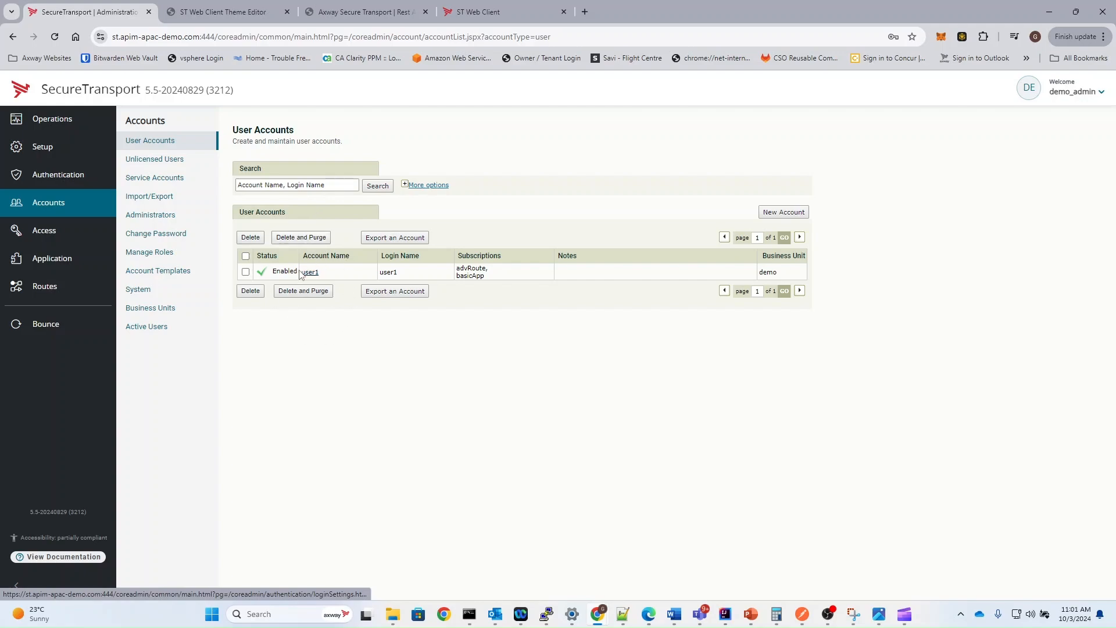
{"action": "left_click", "coordinate": [168, 309]}
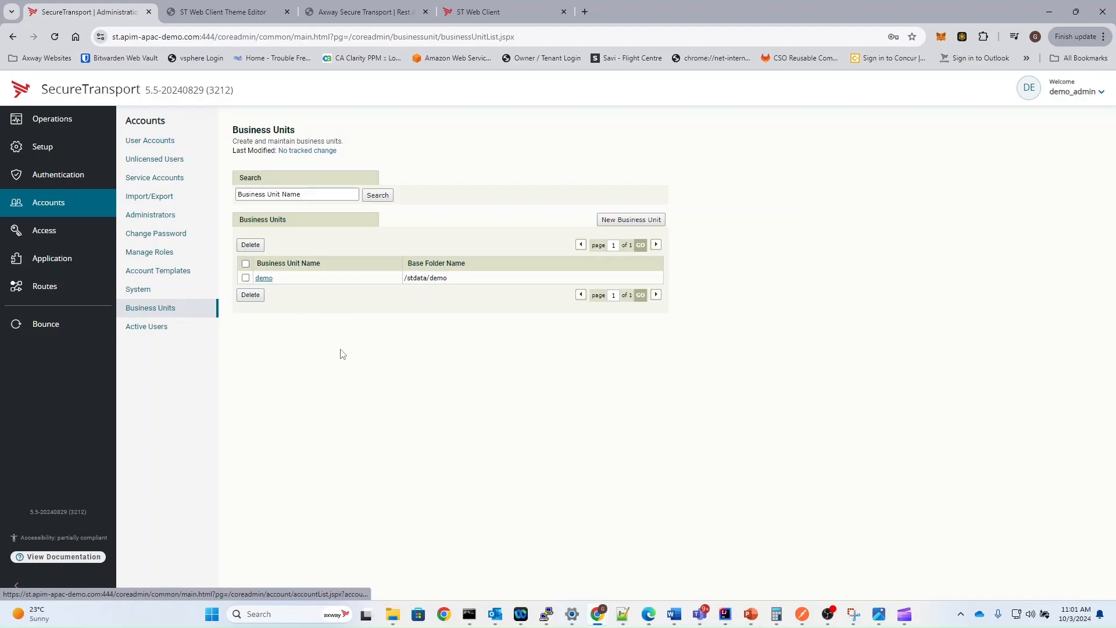
{"action": "left_click", "coordinate": [264, 279]}
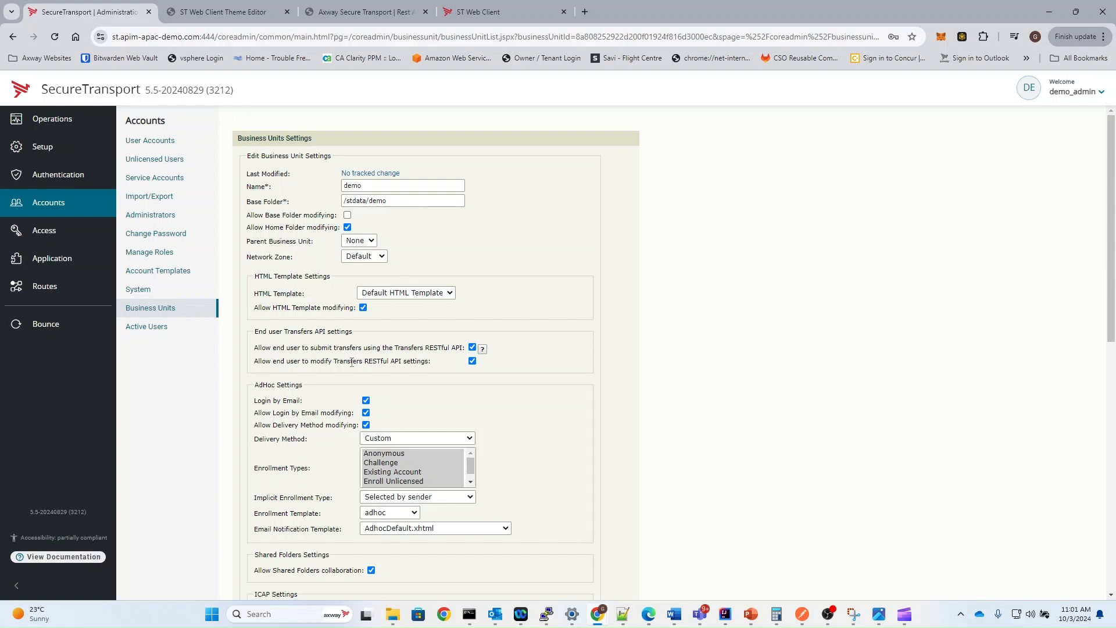
Try out a new administrative role by selecting Setup, Authentication and Accounts menus, and close the form without saving
{"action": "left_click", "coordinate": [207, 252]}
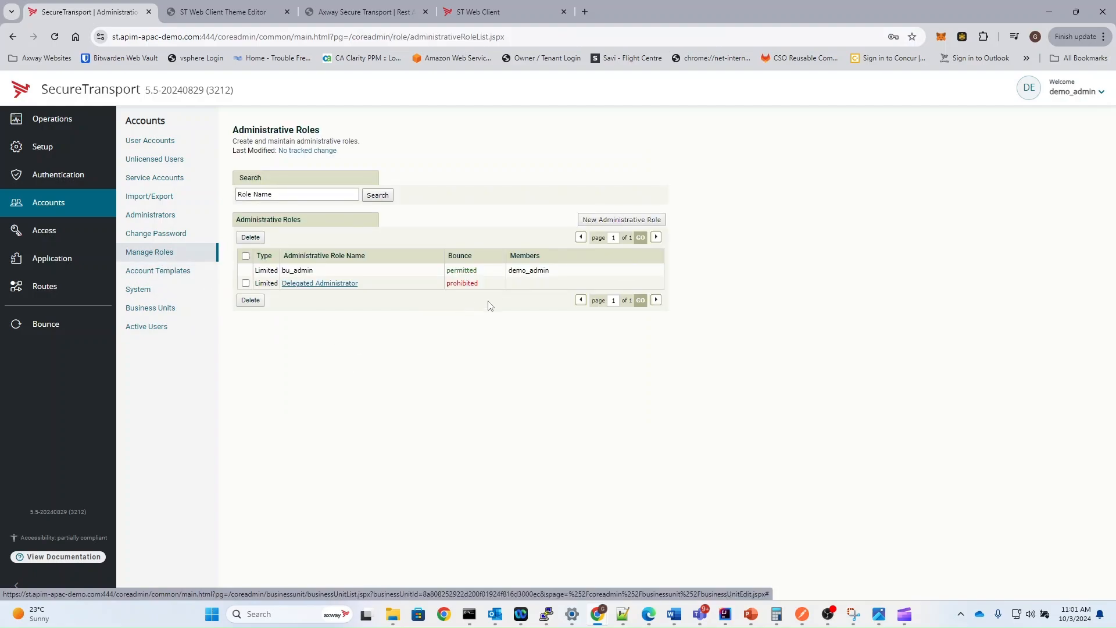
{"action": "left_click", "coordinate": [608, 219]}
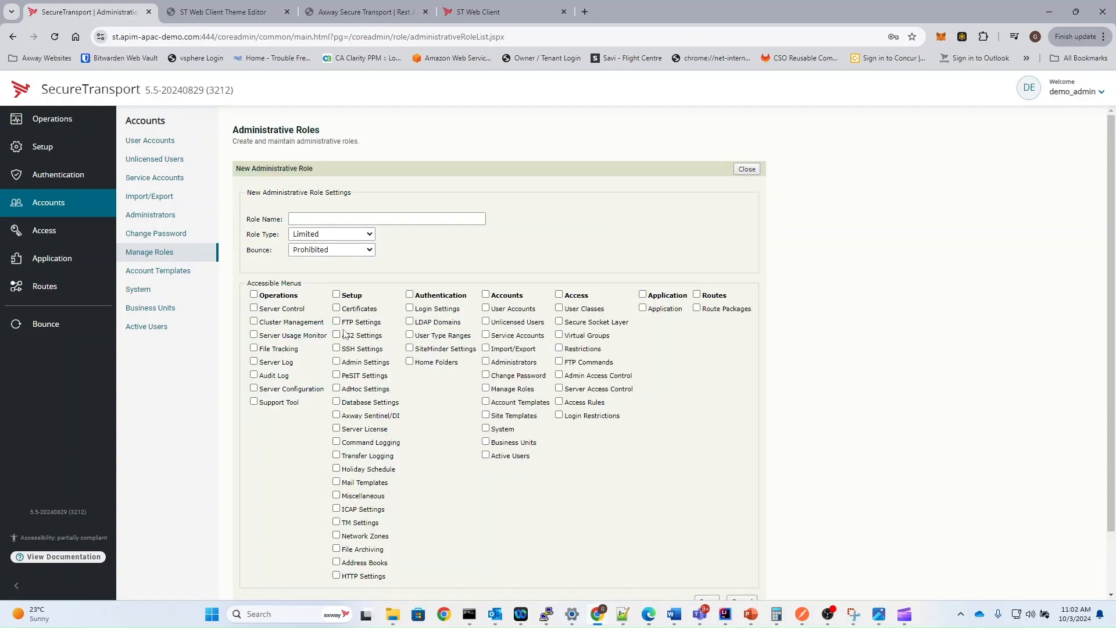
{"action": "left_click", "coordinate": [336, 294]}
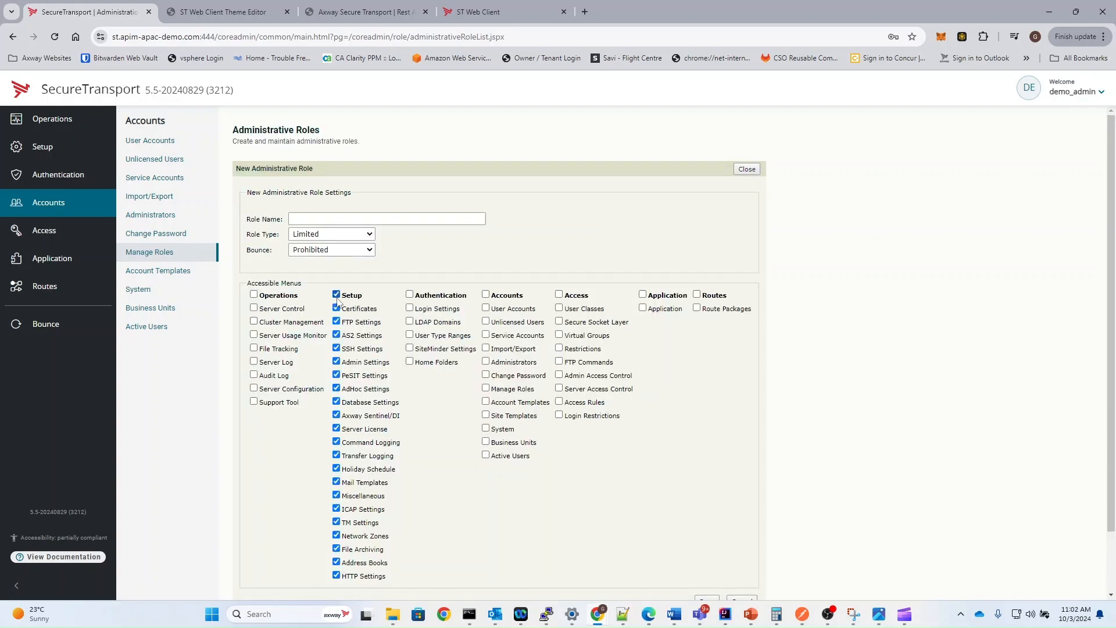
{"action": "left_click", "coordinate": [409, 295]}
{"action": "left_click", "coordinate": [486, 295]}
{"action": "left_click", "coordinate": [435, 336]}
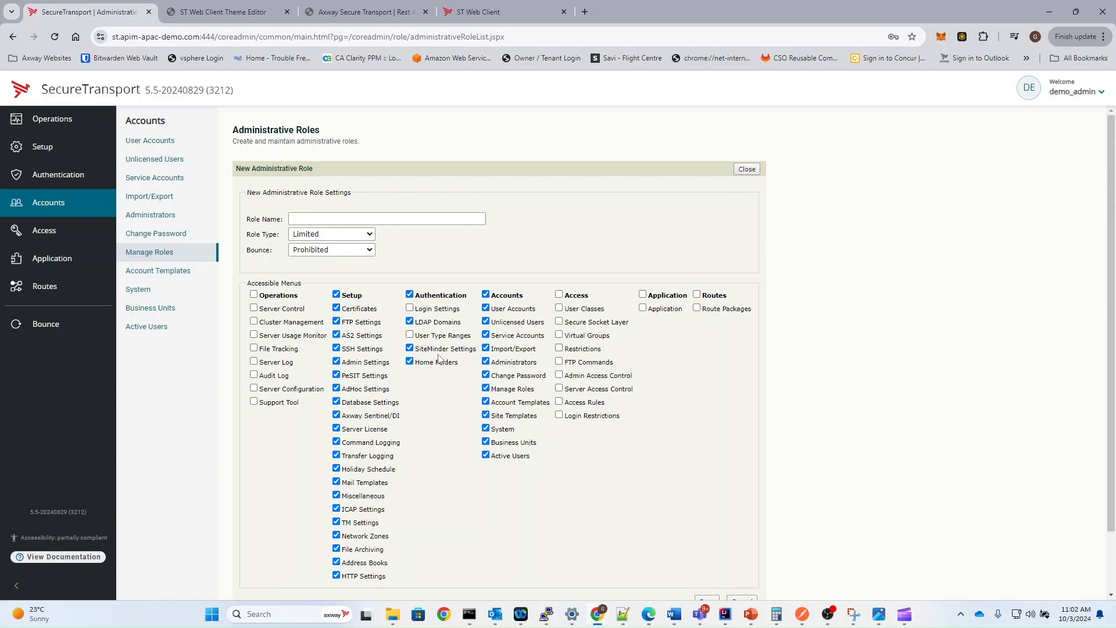
{"action": "left_click", "coordinate": [749, 170]}
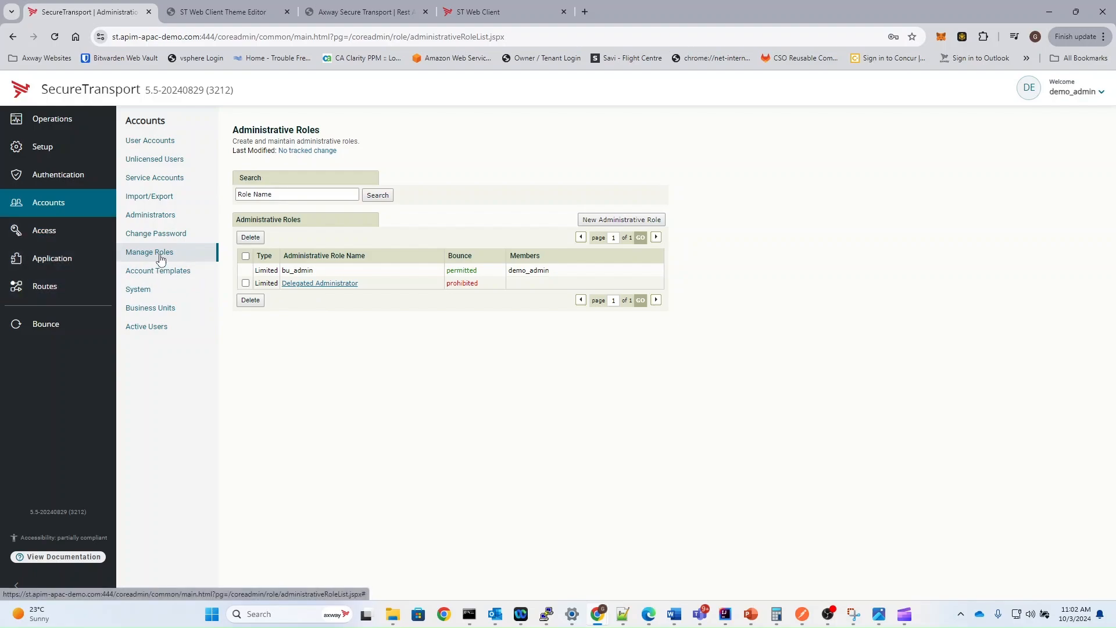
Check which administrative role is assigned to demo_admin in the administrators list, and open the user classes under Access
{"action": "left_click", "coordinate": [162, 222]}
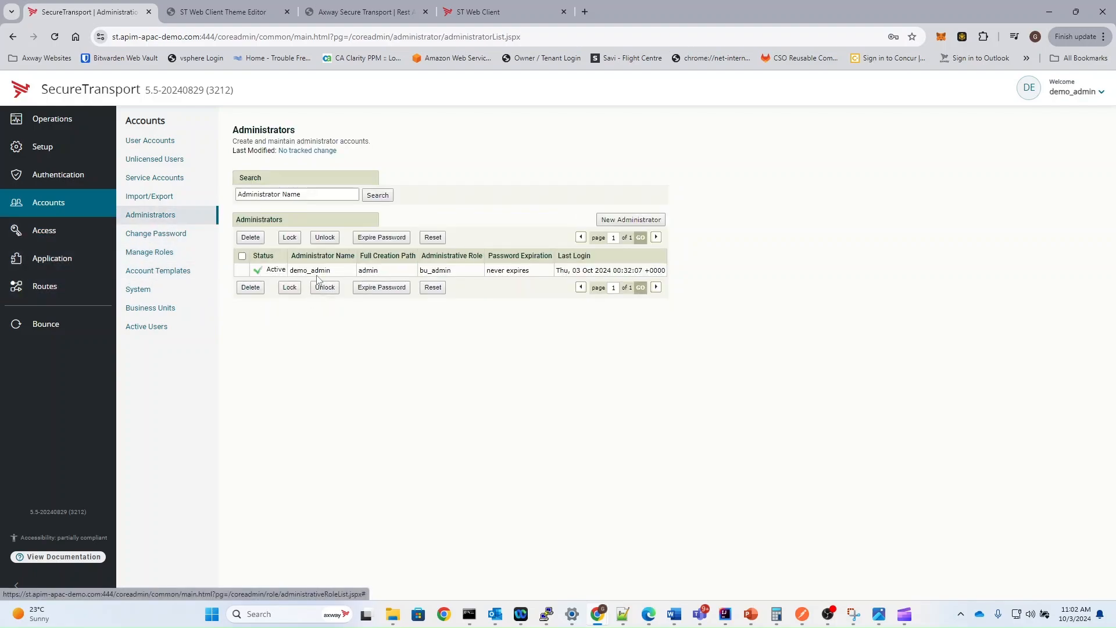
{"action": "double_click", "coordinate": [442, 271]}
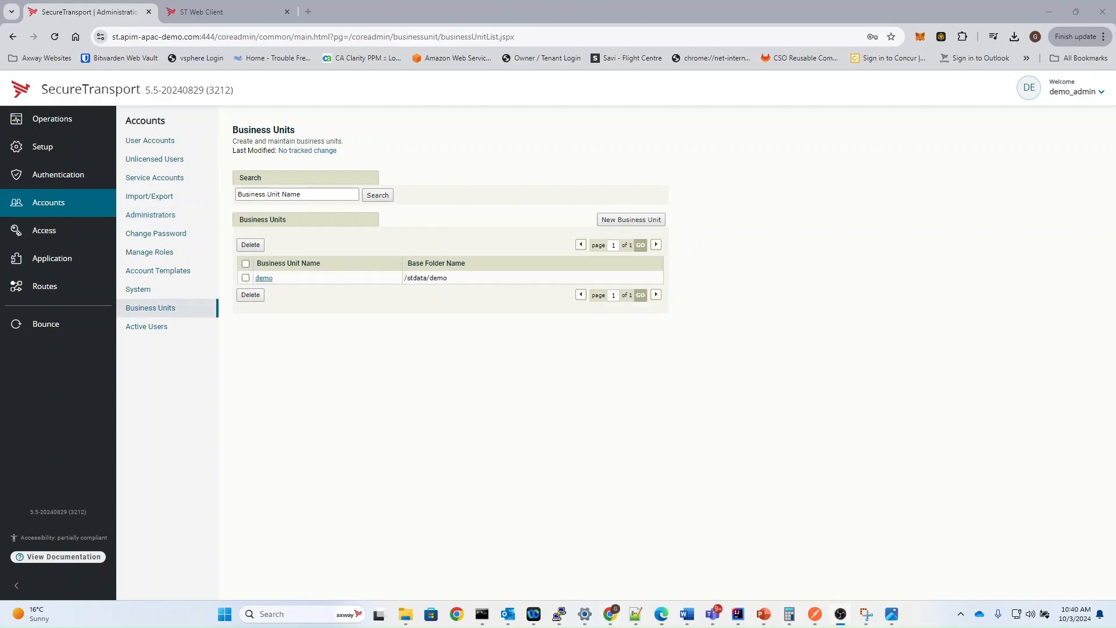
{"action": "left_click", "coordinate": [32, 231]}
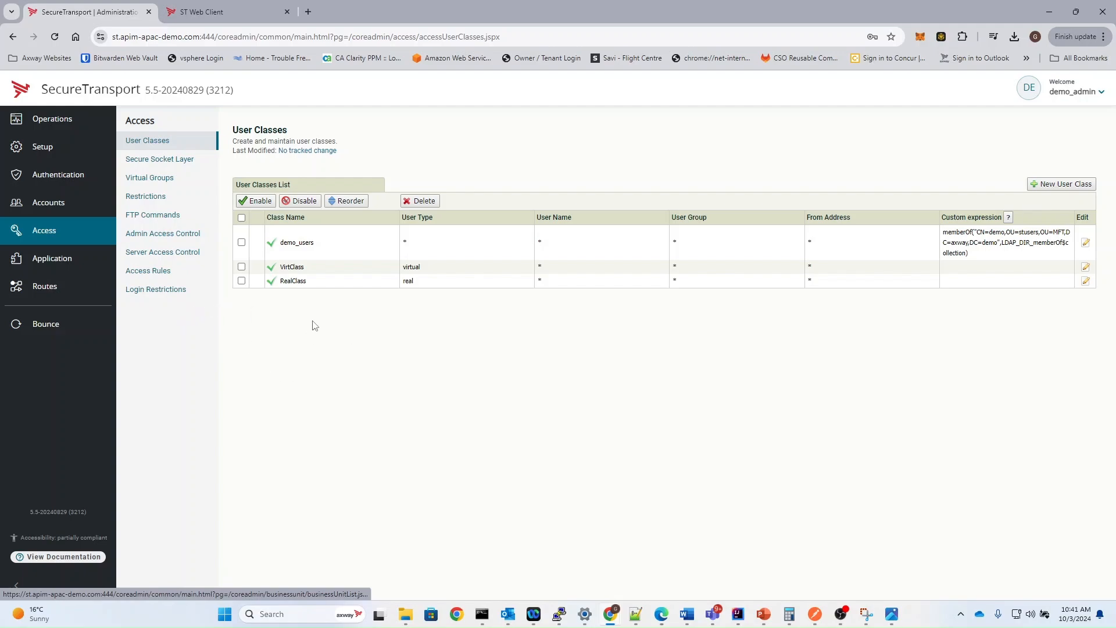
Start a new login restriction policy for end users and add a blank rule to it
{"action": "left_click", "coordinate": [166, 294]}
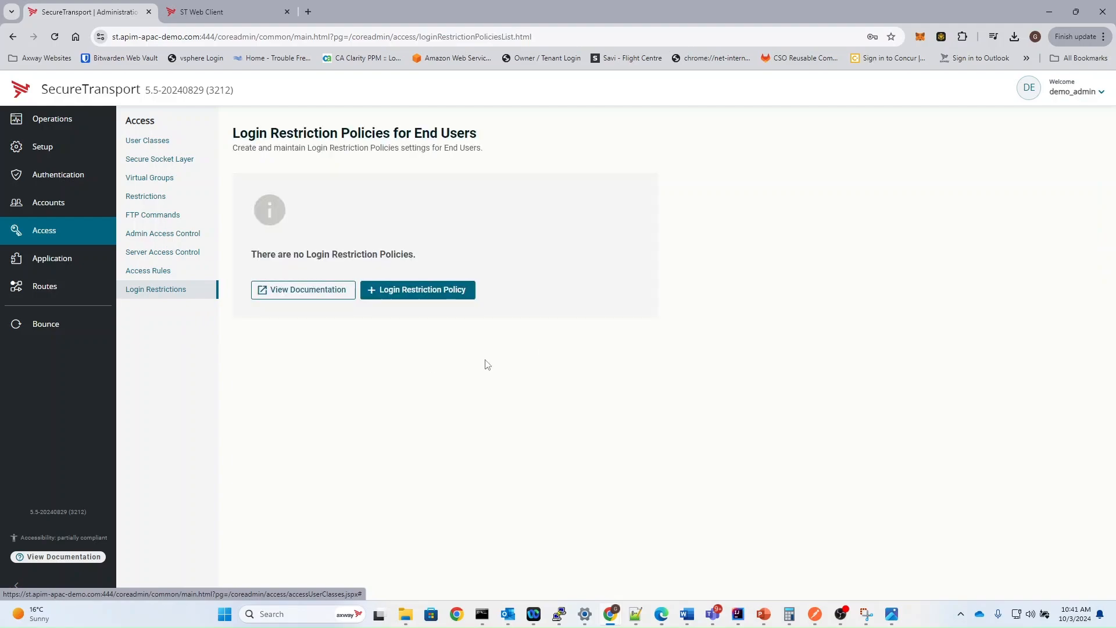
{"action": "left_click", "coordinate": [422, 290]}
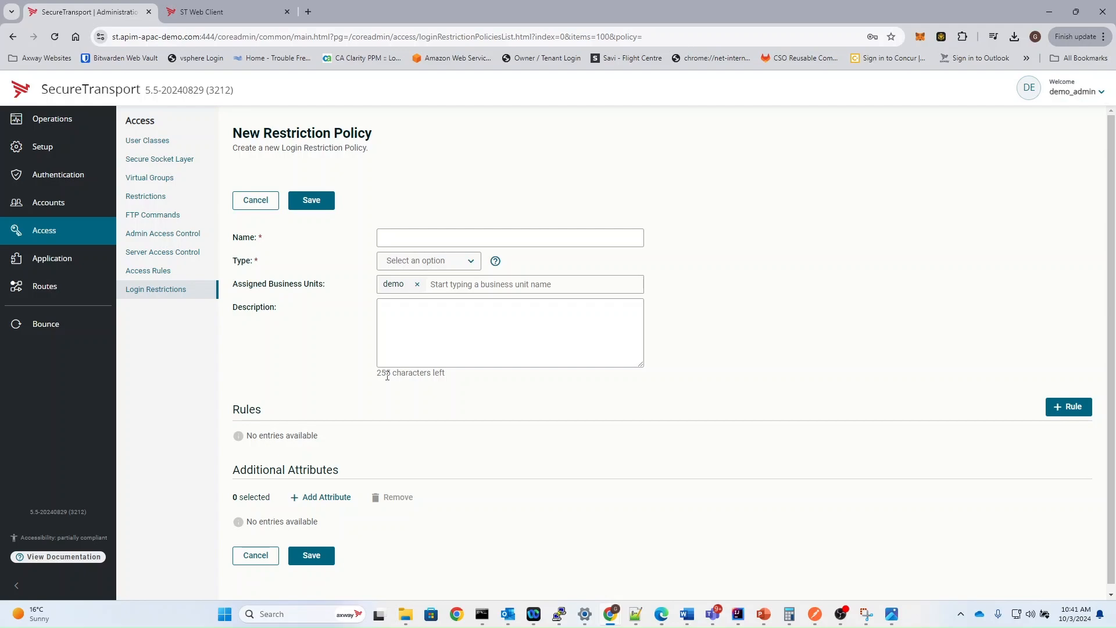
{"action": "left_click", "coordinate": [1067, 409]}
{"action": "scroll", "coordinate": [417, 405], "scroll_direction": "down", "scroll_amount": 2}
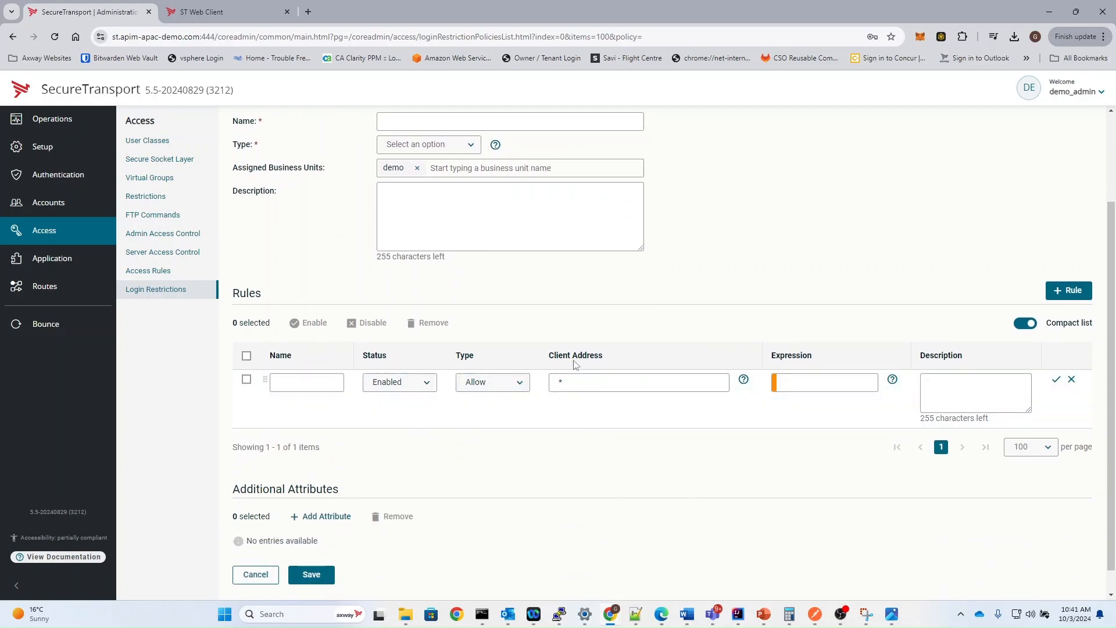
Read the help on rule expressions, including the ${currentSessions <= 3} example, and discard the unsaved restriction policy
{"action": "left_click", "coordinate": [893, 379]}
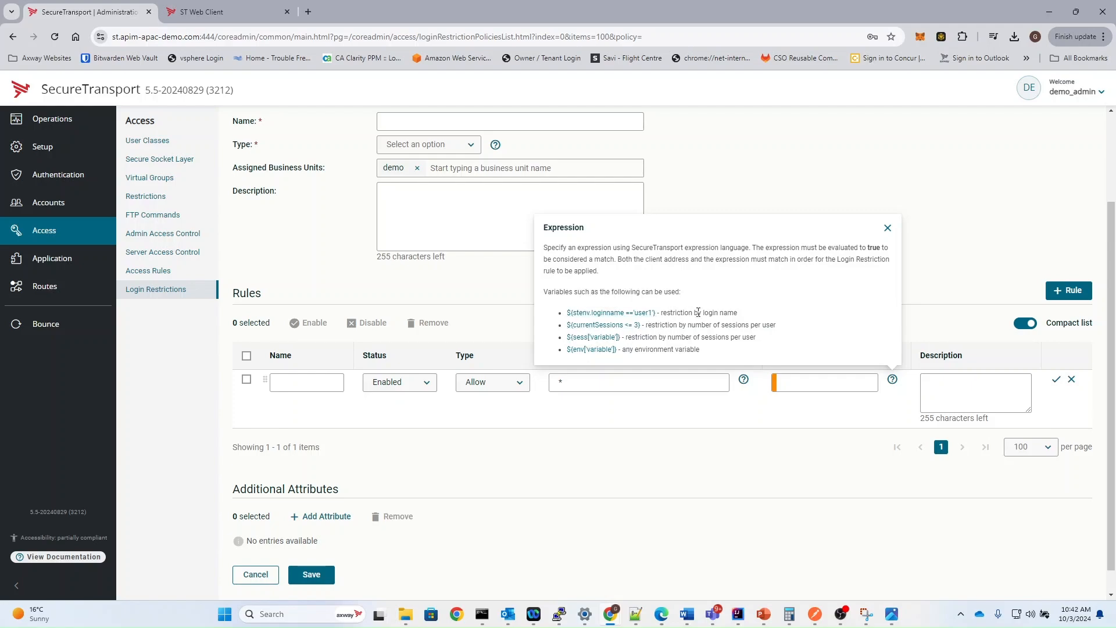
{"action": "left_click_drag", "start_coordinate": [660, 325], "coordinate": [567, 326]}
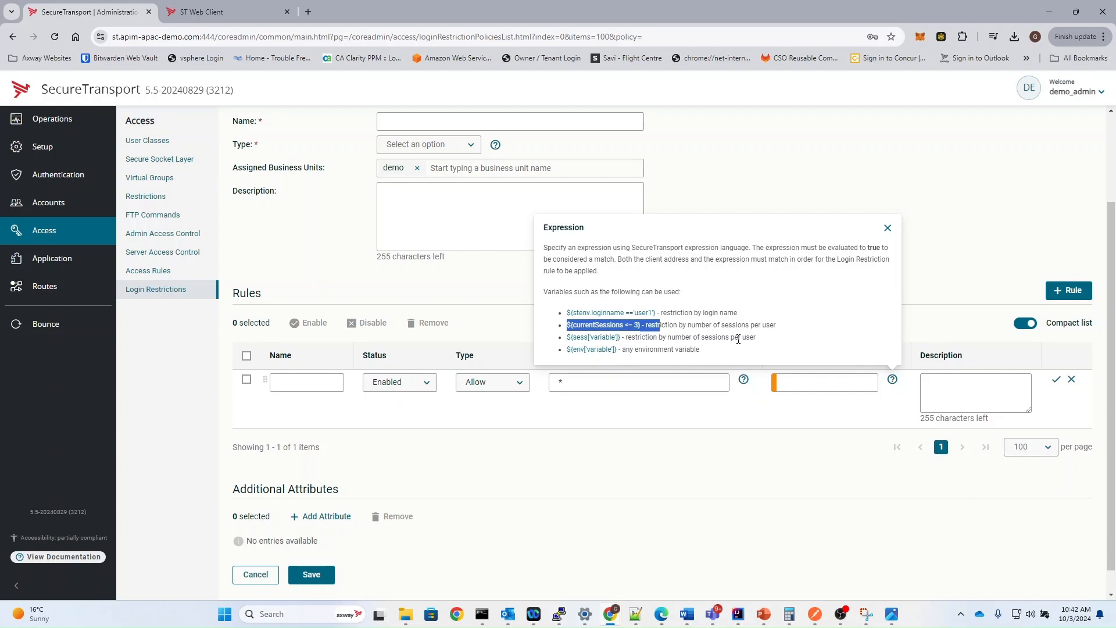
{"action": "left_click", "coordinate": [887, 227]}
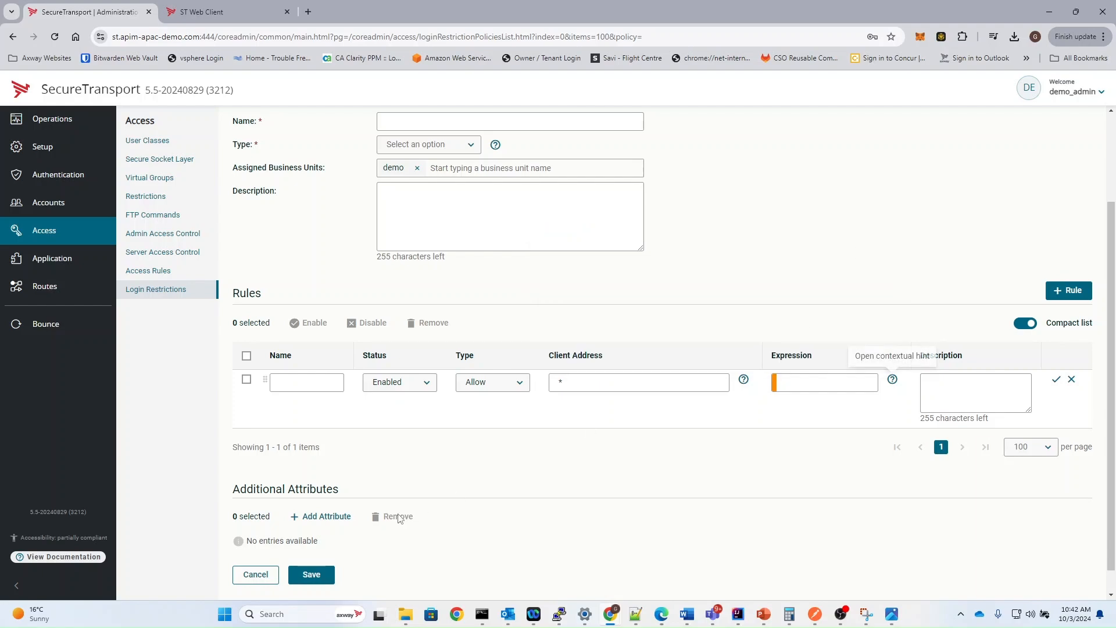
{"action": "left_click", "coordinate": [254, 574]}
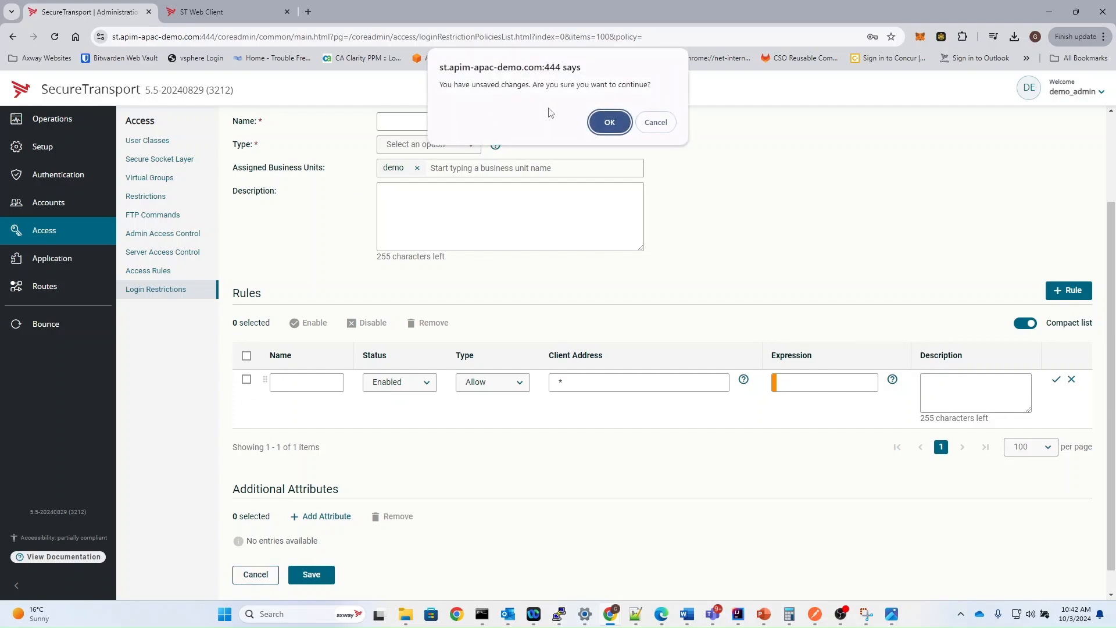
{"action": "left_click", "coordinate": [604, 122]}
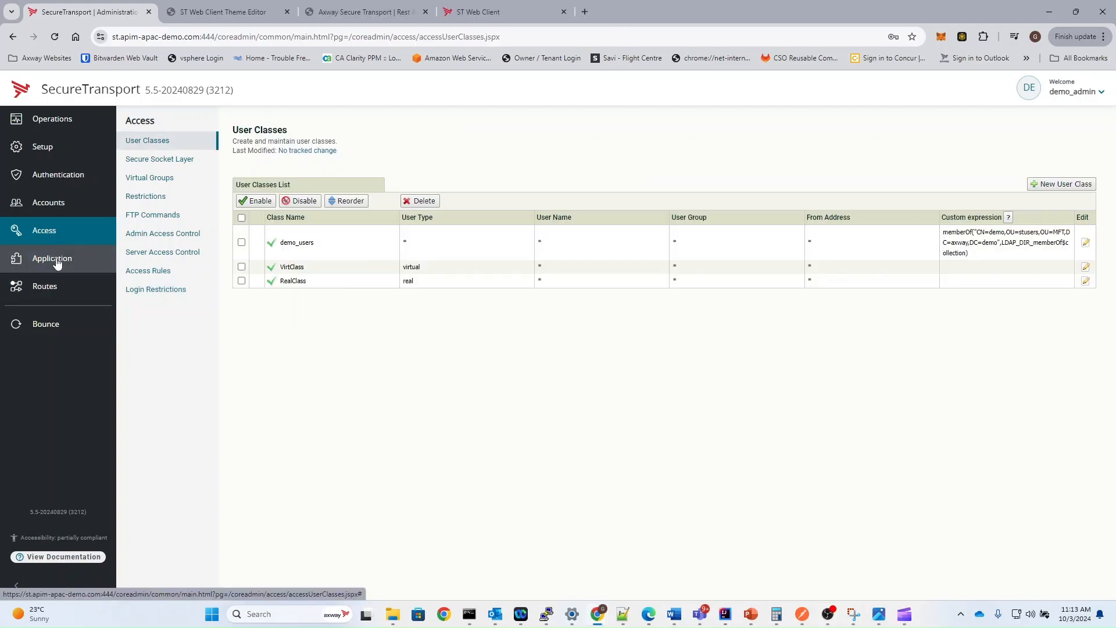
View the applications list, open a new application form and look through its available application types
{"action": "left_click", "coordinate": [56, 263]}
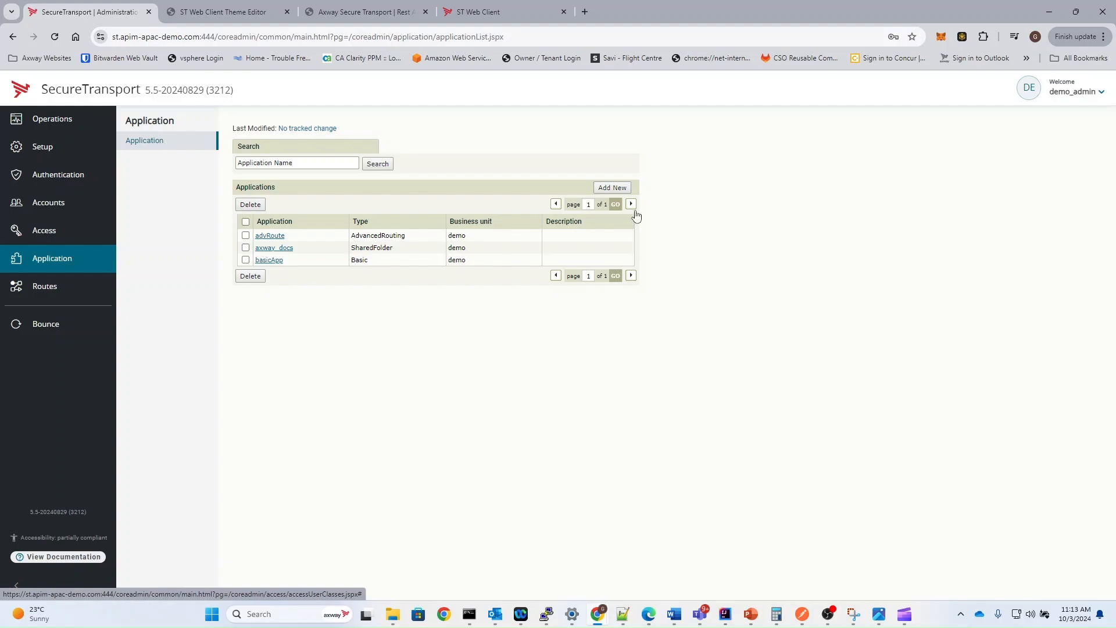
{"action": "left_click", "coordinate": [614, 189]}
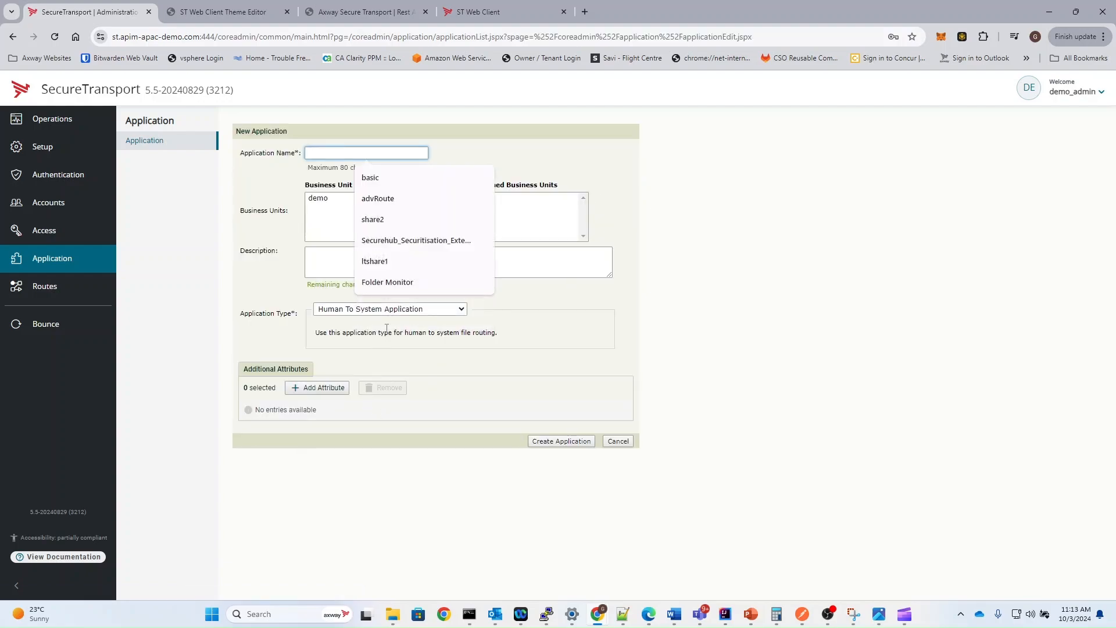
{"action": "left_click", "coordinate": [386, 321]}
{"action": "left_click", "coordinate": [384, 309]}
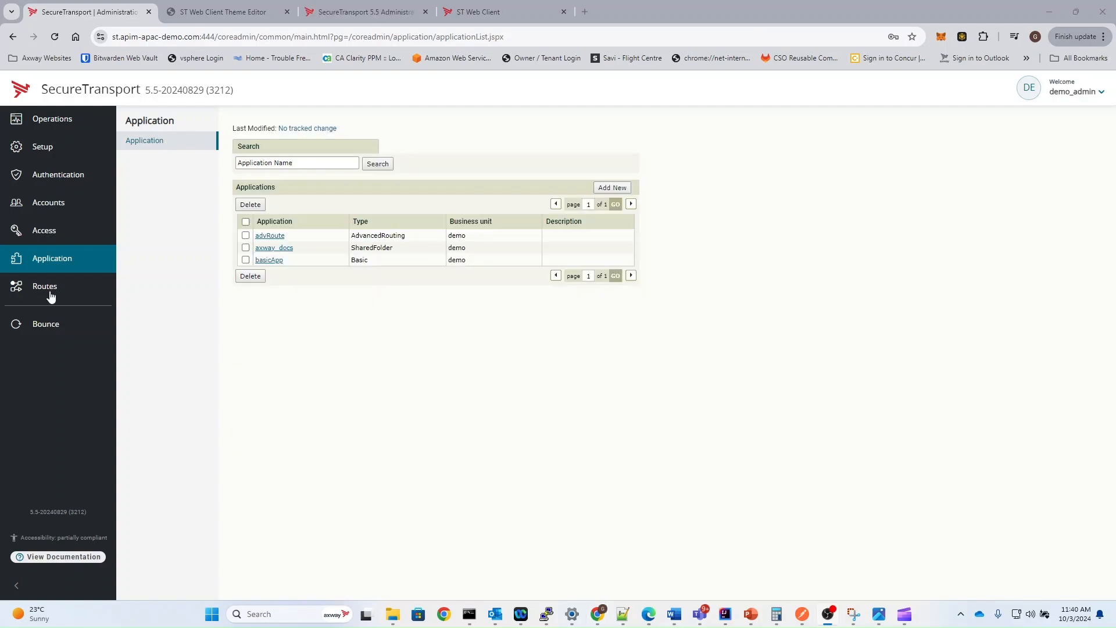
View the route package templates and the Web Client Theme Editor, ending back at the administration console
{"action": "left_click", "coordinate": [67, 288]}
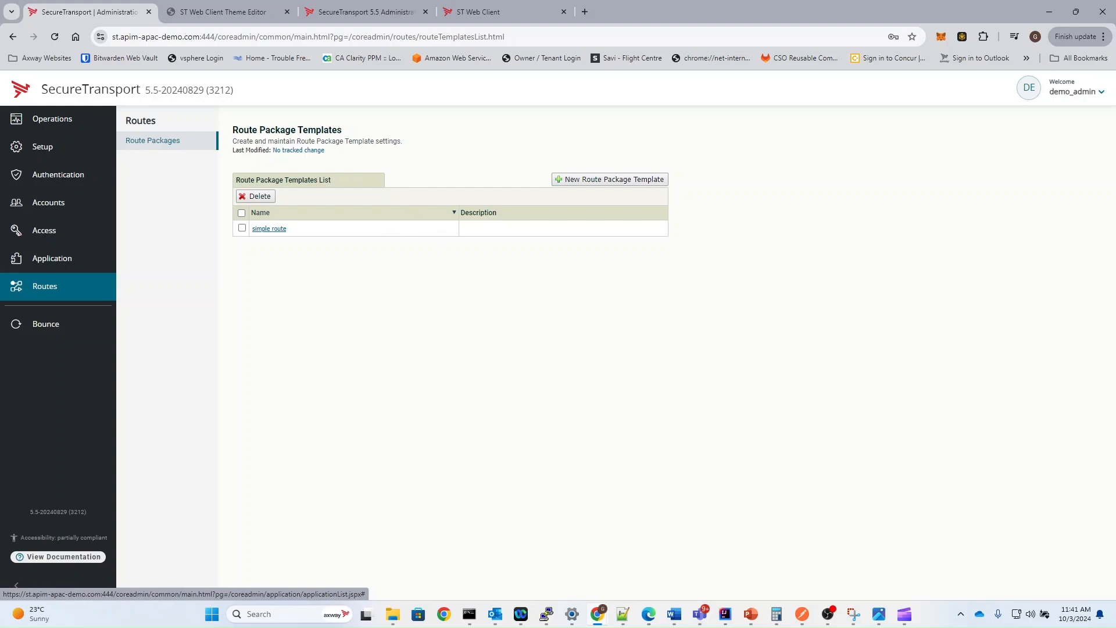
{"action": "left_click", "coordinate": [1064, 93]}
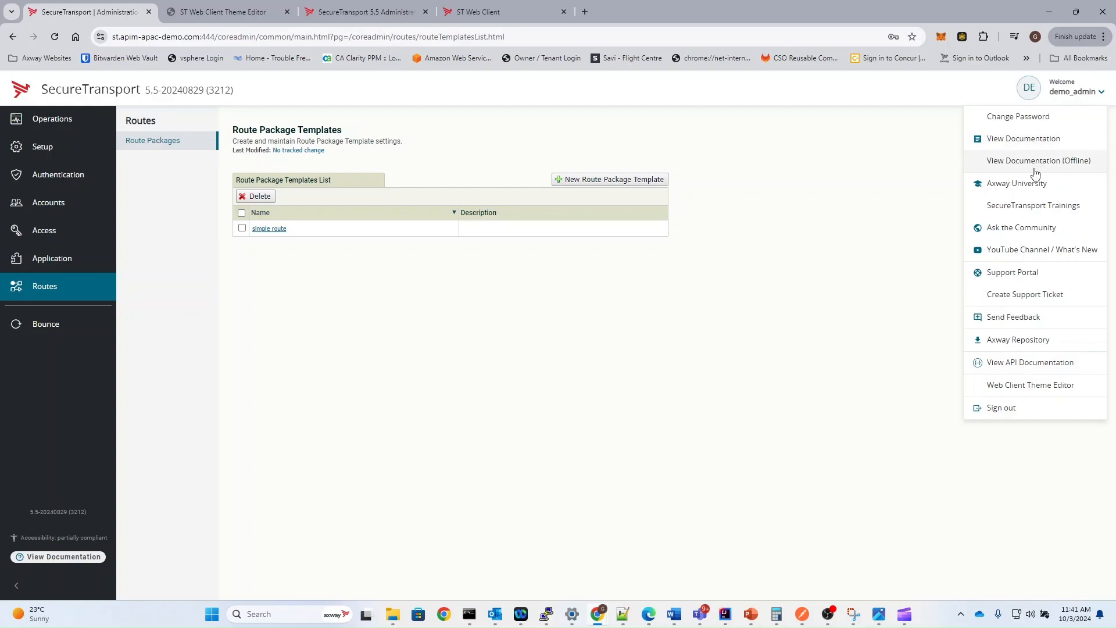
{"action": "left_click", "coordinate": [1029, 391]}
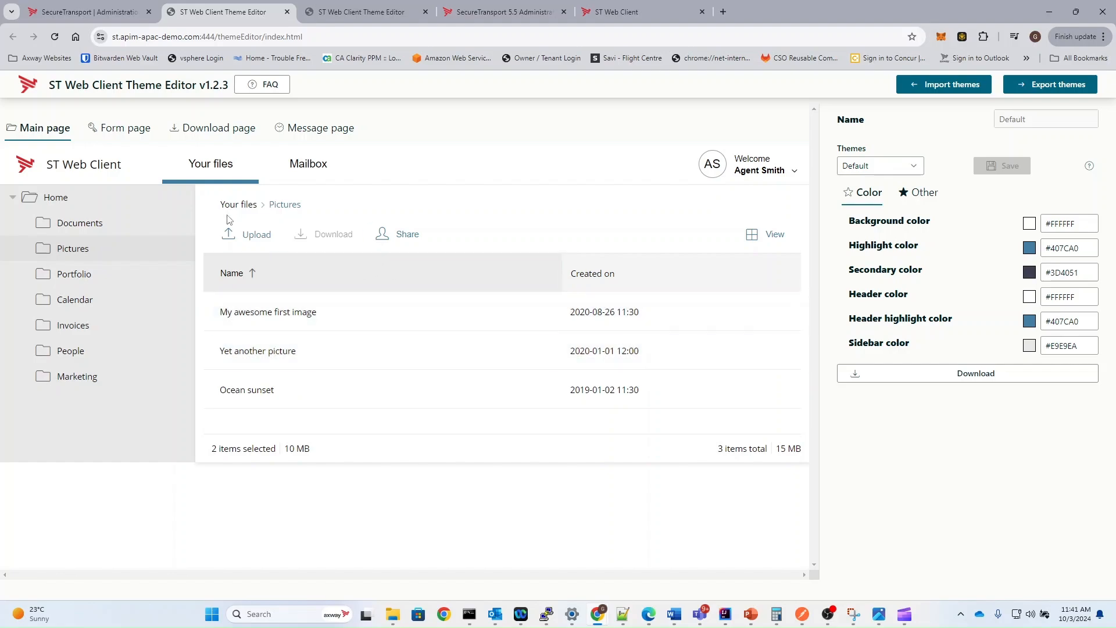
{"action": "left_click", "coordinate": [48, 9]}
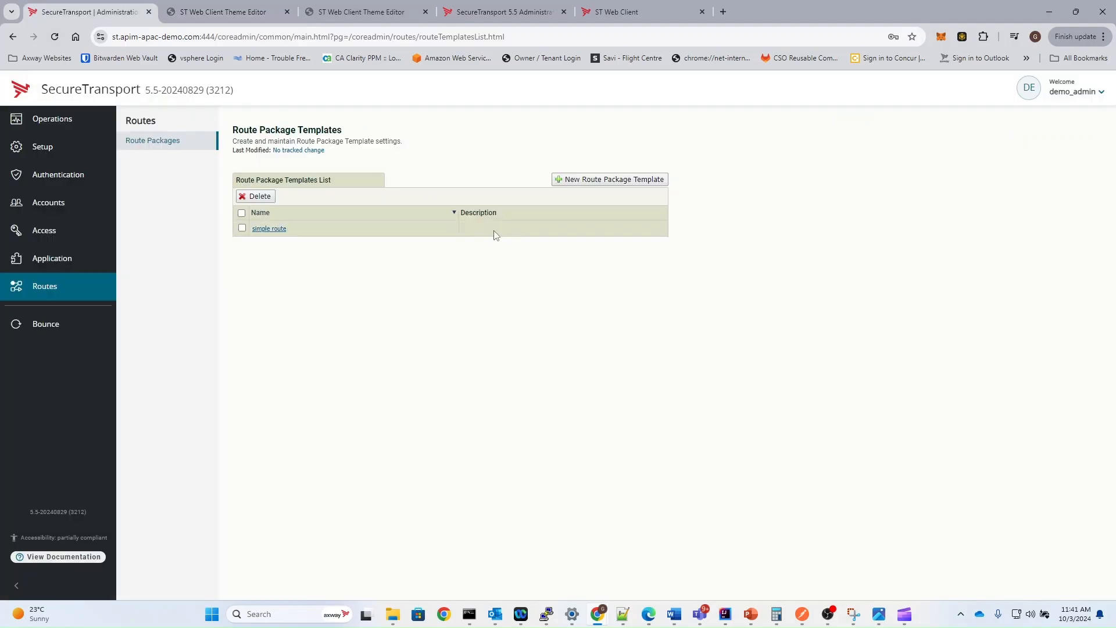